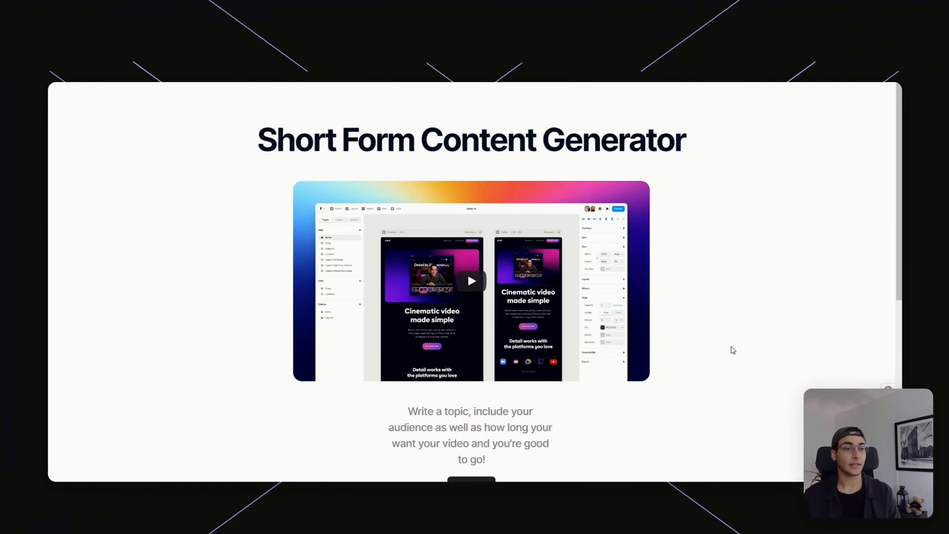
# - Scroll to the embedded Typeform and highlight the first line of its instructions
pyautogui.scroll(-6, 732, 350)
pyautogui.scroll(4, 730, 351)
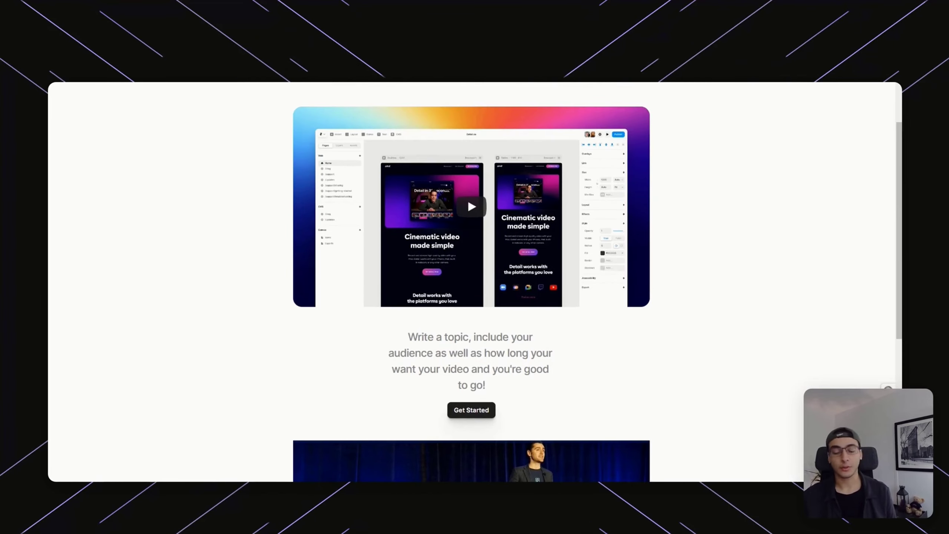
pyautogui.scroll(2, 715, 388)
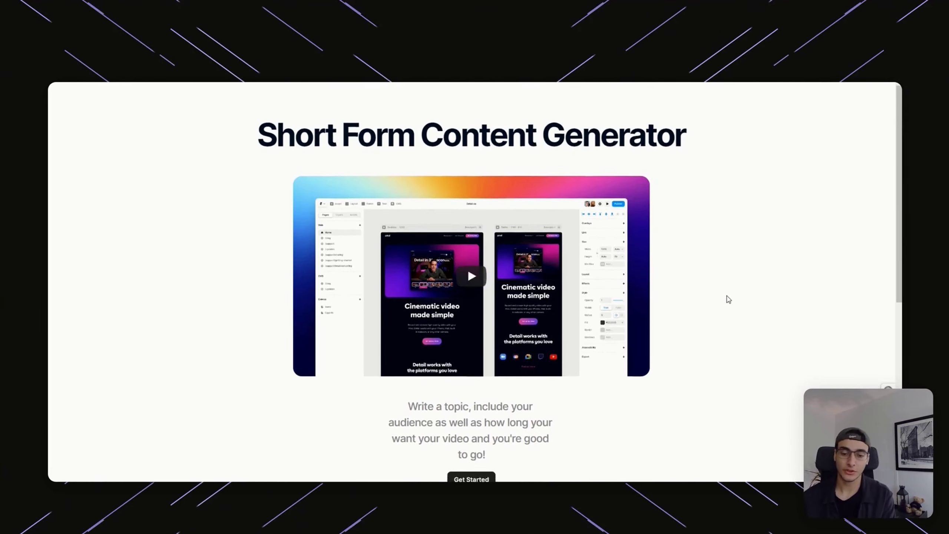
pyautogui.scroll(-4, 724, 301)
pyautogui.scroll(2, 717, 305)
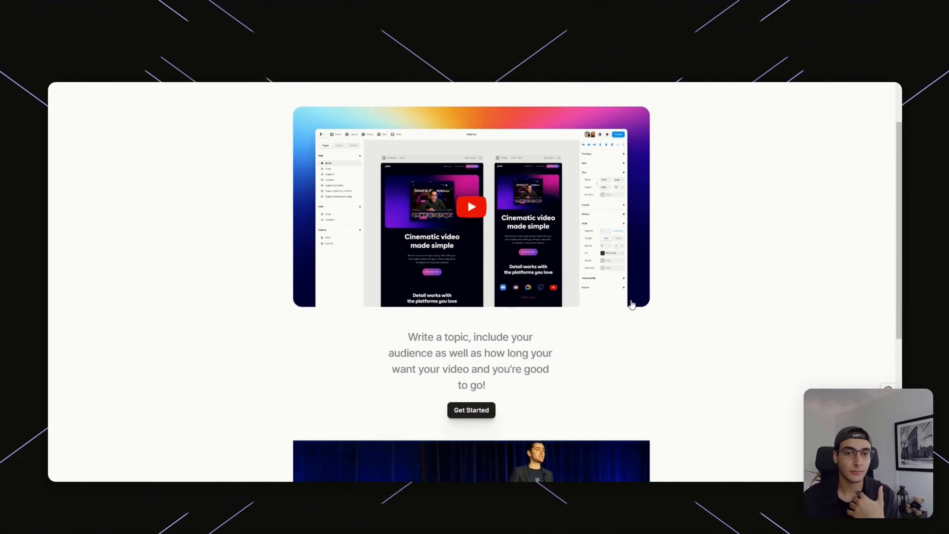
pyautogui.scroll(2, 608, 299)
pyautogui.scroll(-6, 560, 310)
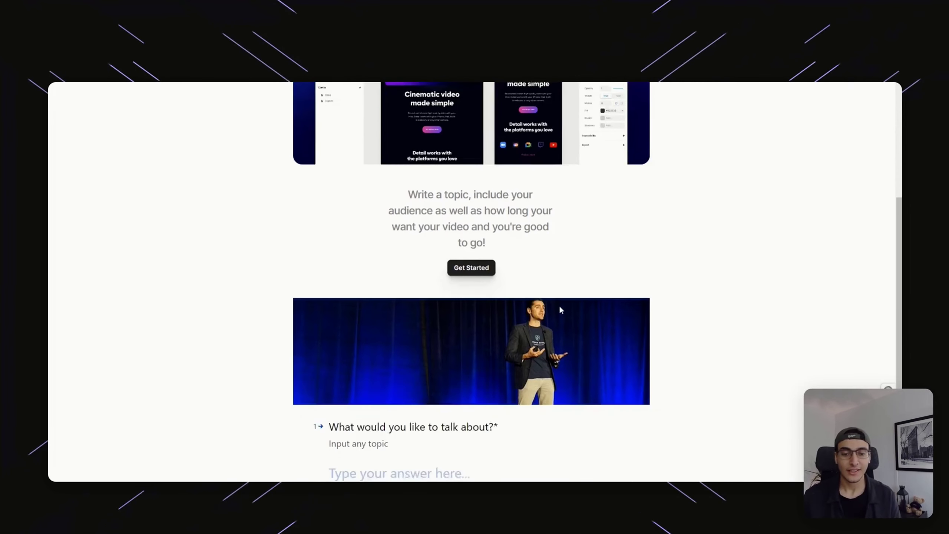
pyautogui.moveTo(408, 189); pyautogui.dragTo(569, 195)
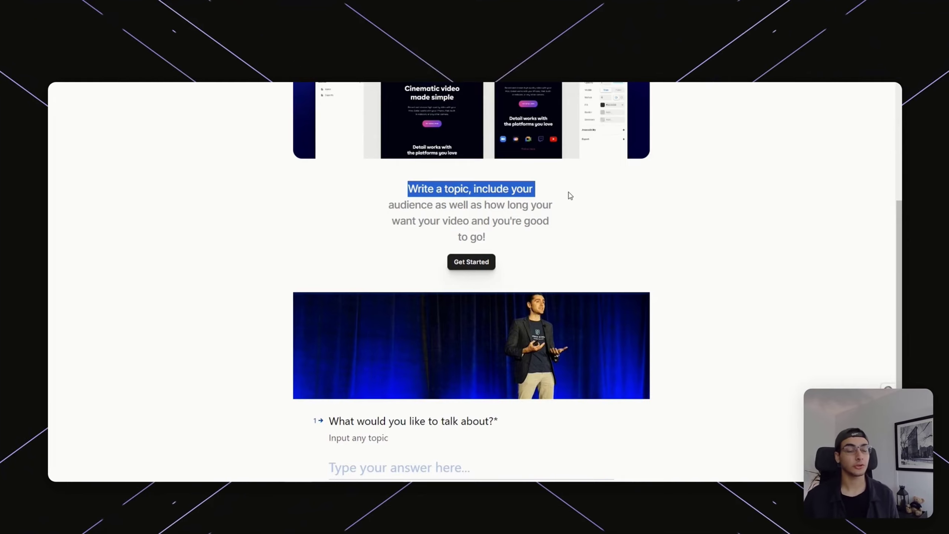
pyautogui.scroll(-5, 724, 342)
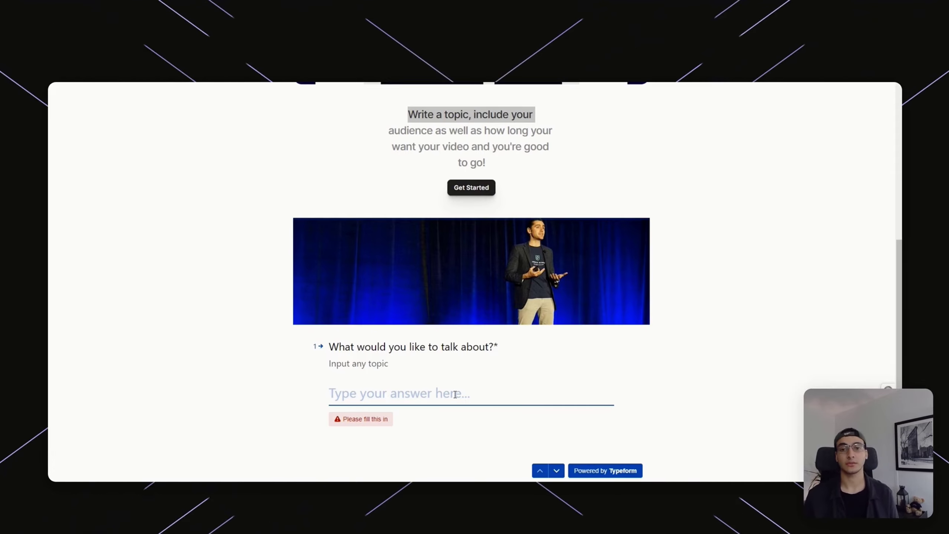
# - Answer the form: topic 'Will robots take my job?', no-experience audience, 15-30 Seconds, Self Contained
pyautogui.write('Will')
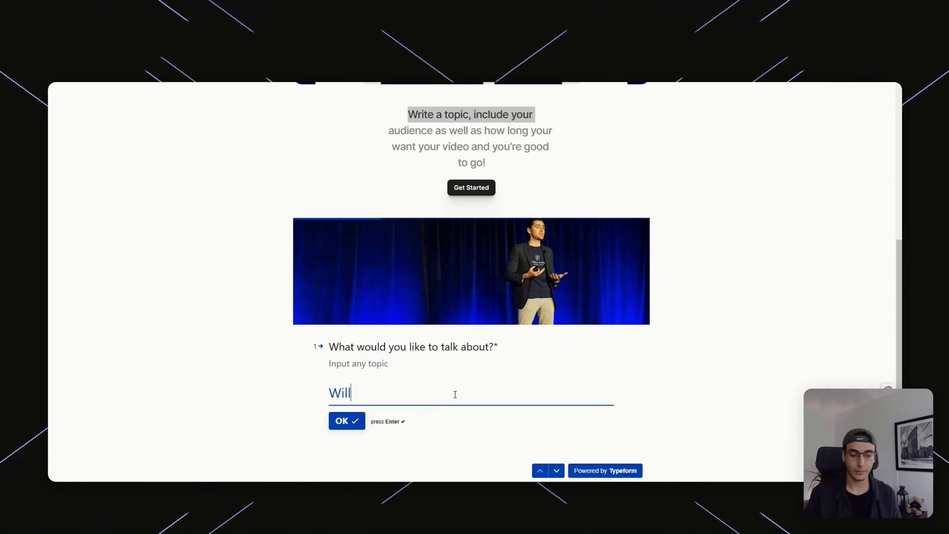
pyautogui.write(' robot')
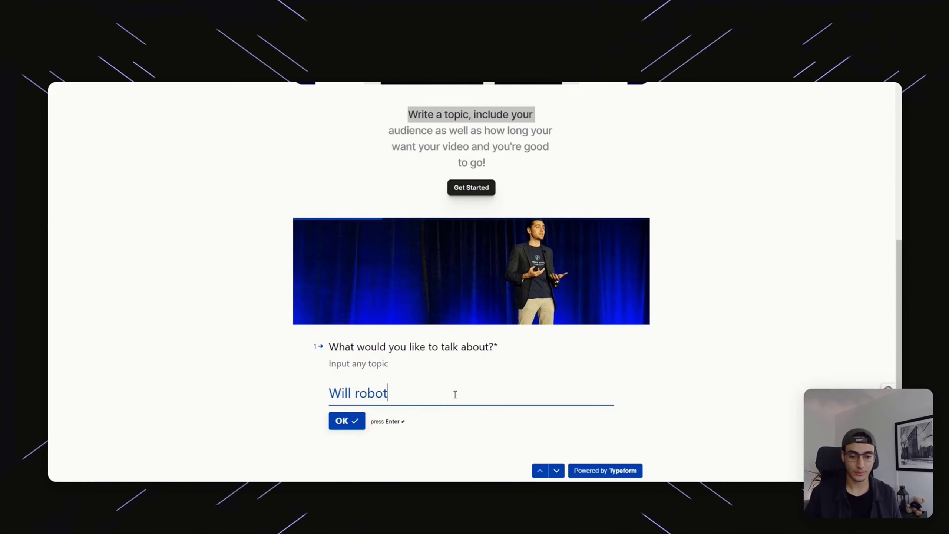
pyautogui.write('s take my job?')
pyautogui.press('Return')
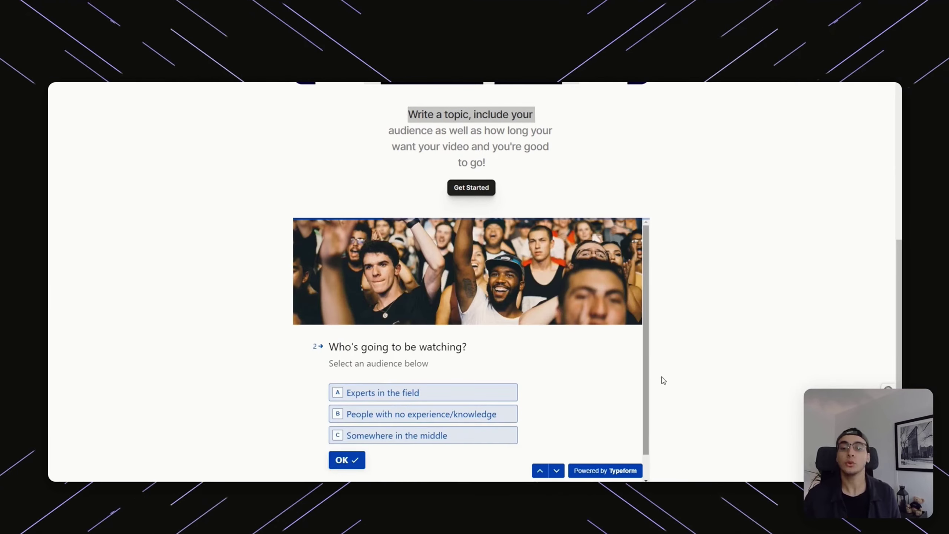
pyautogui.scroll(-1, 672, 380)
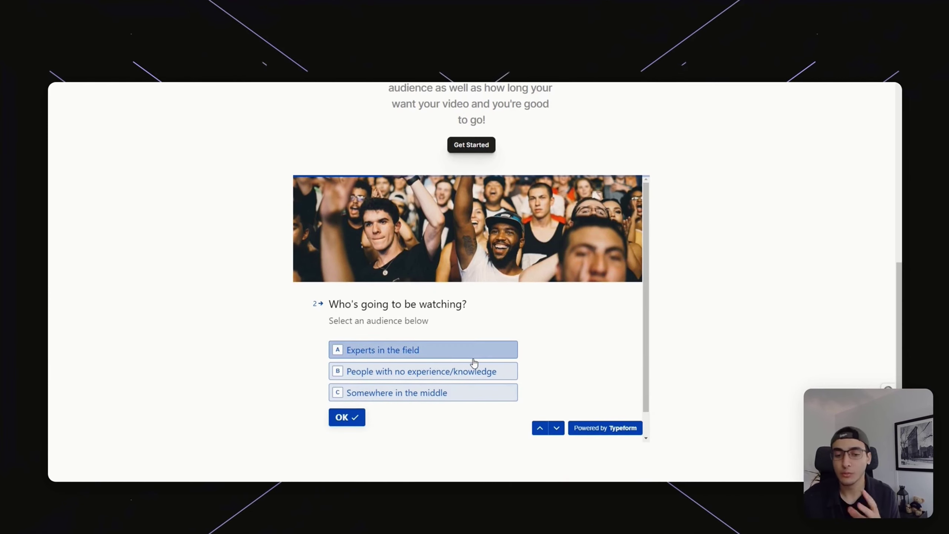
pyautogui.click(491, 370)
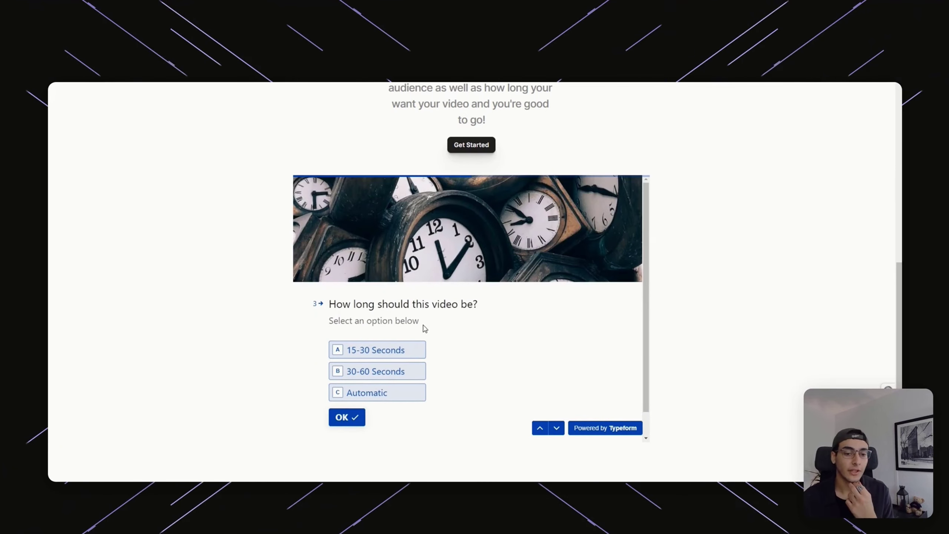
pyautogui.click(408, 354)
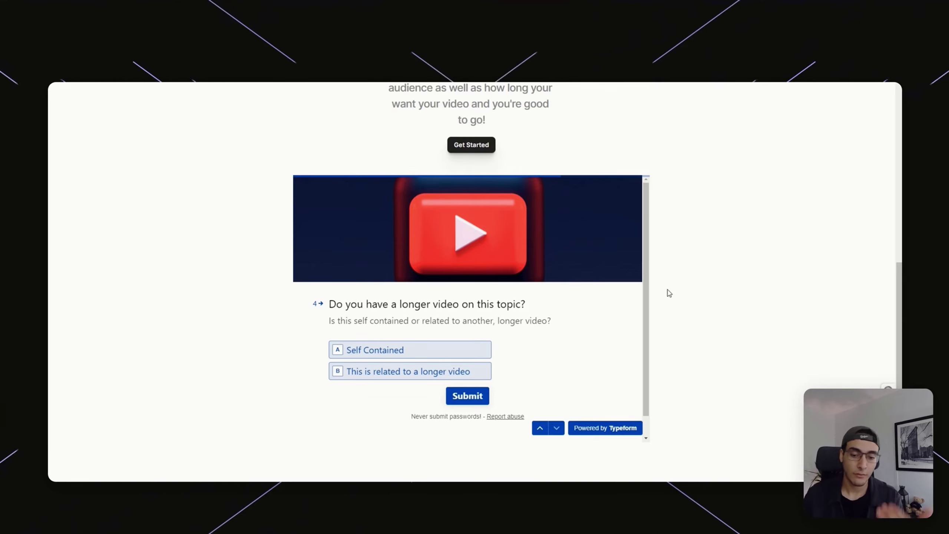
pyautogui.rightClick(455, 353)
pyautogui.click(376, 358)
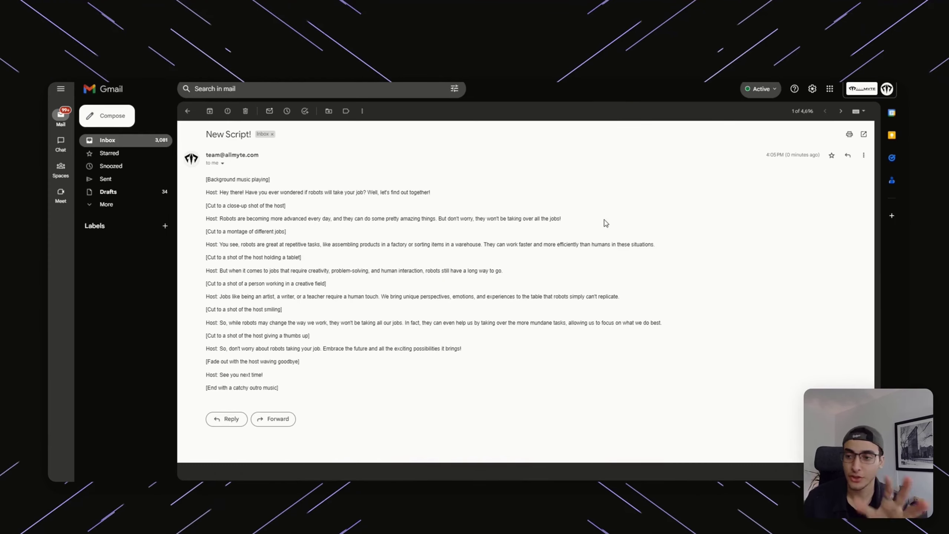
# - Open the New Script! email and highlight lines of the robots-and-jobs script while reading it
pyautogui.tripleClick(805, 158)
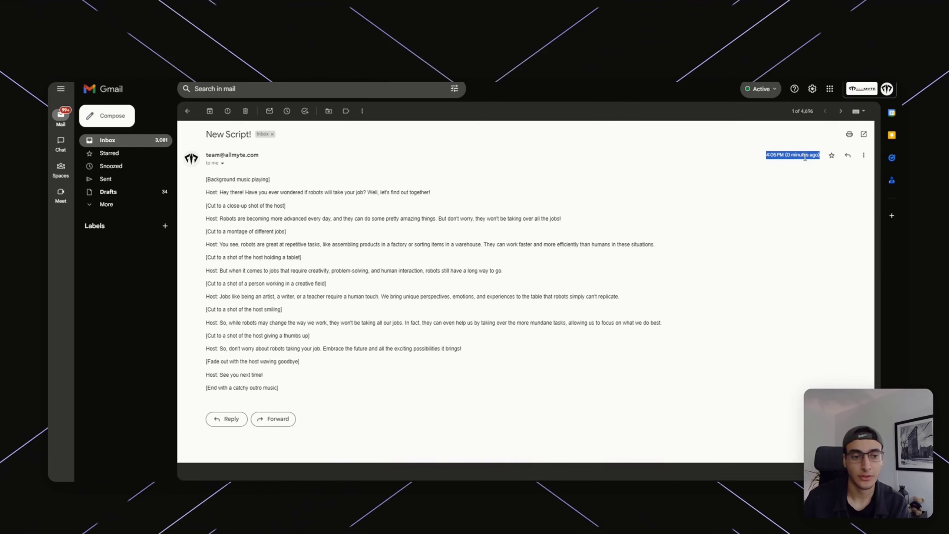
pyautogui.click(367, 195)
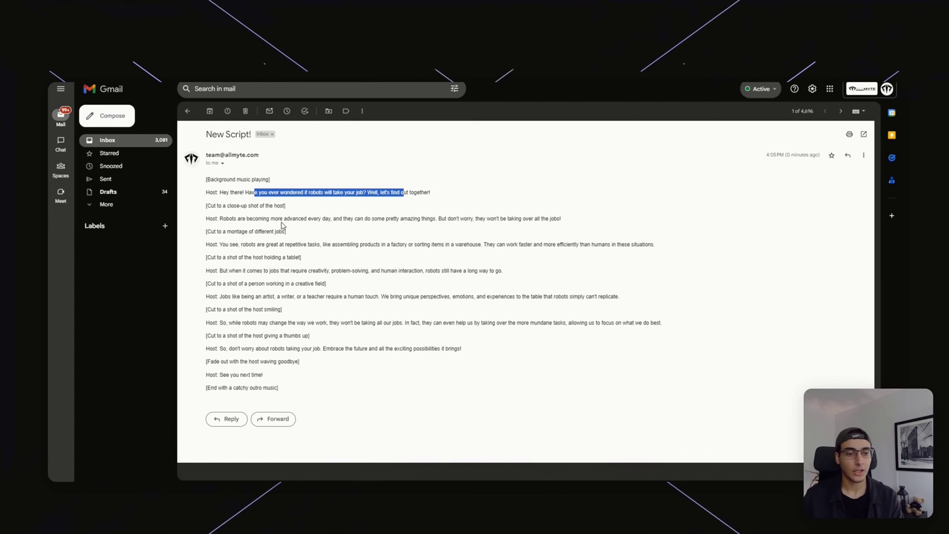
pyautogui.moveTo(235, 244); pyautogui.dragTo(506, 258)
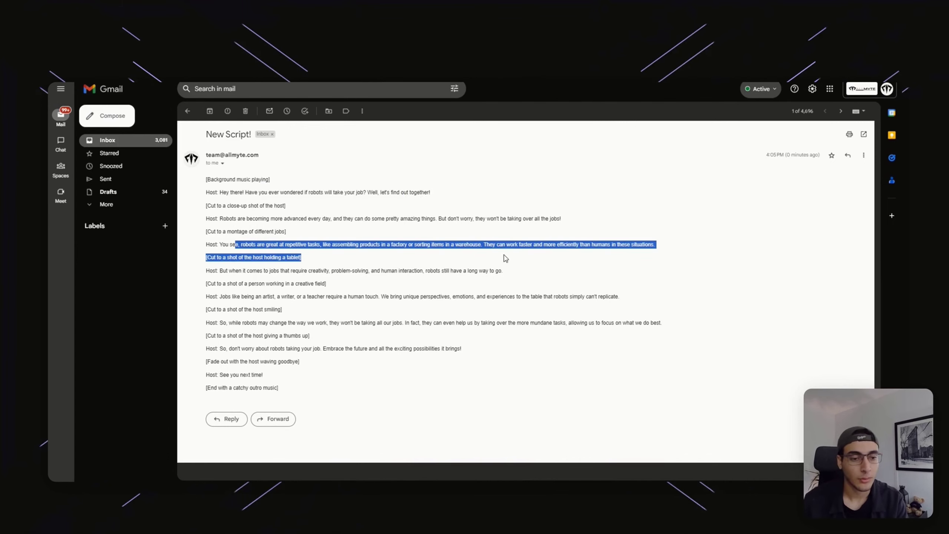
pyautogui.tripleClick(334, 244)
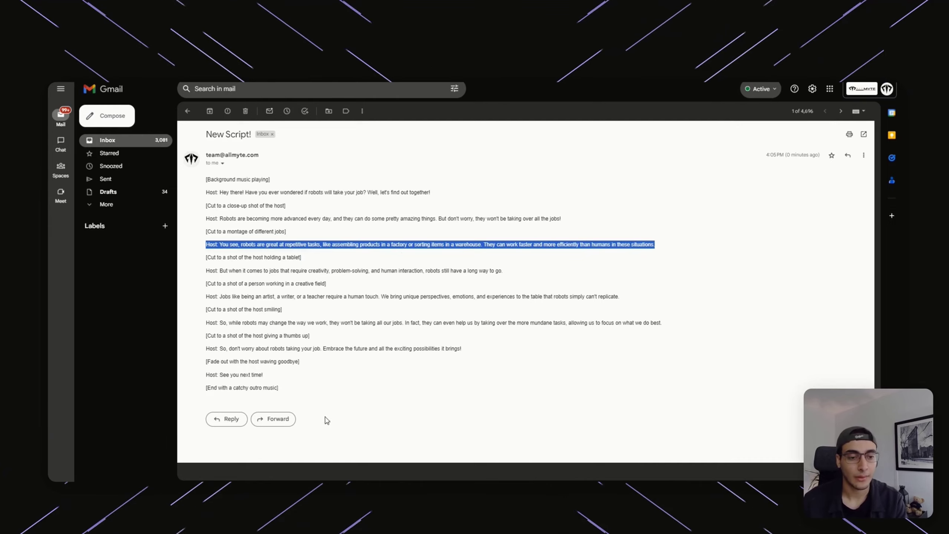
pyautogui.click(381, 362)
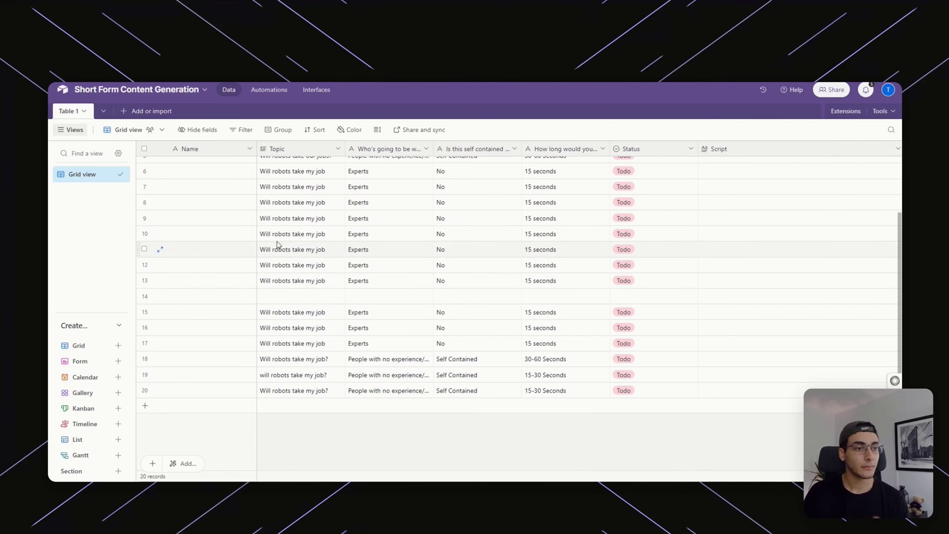
# - Select the Topic, audience, self-contained and length columns, widening the self-contained column to read its header
pyautogui.scroll(2, 513, 240)
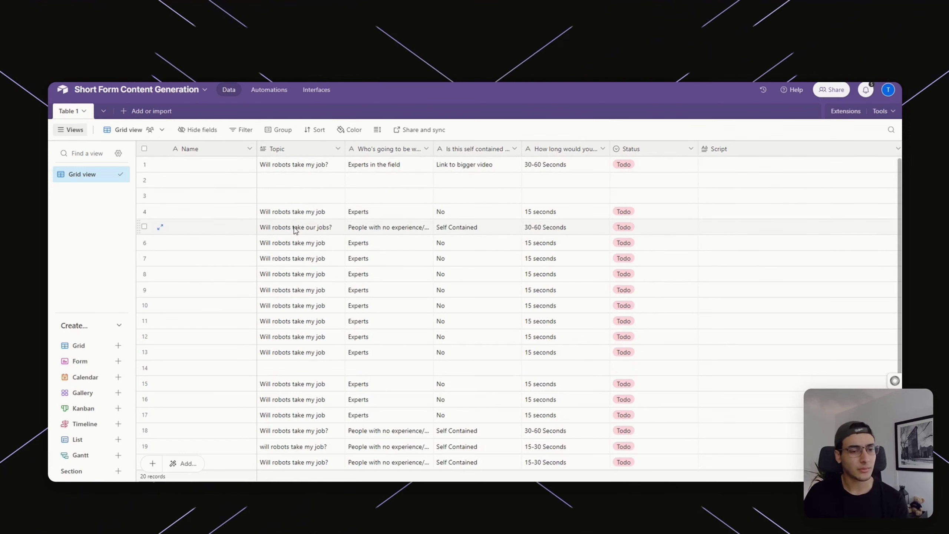
pyautogui.click(314, 150)
pyautogui.click(389, 149)
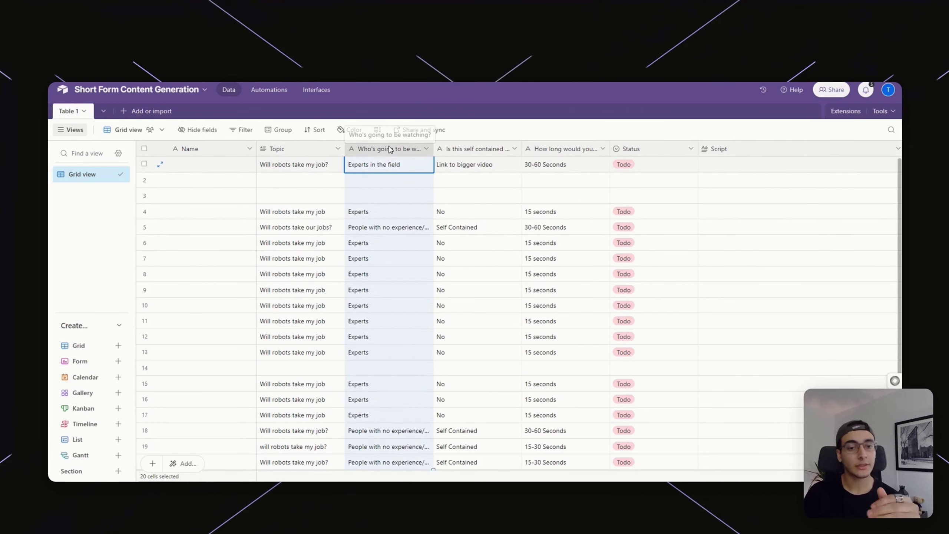
pyautogui.click(488, 149)
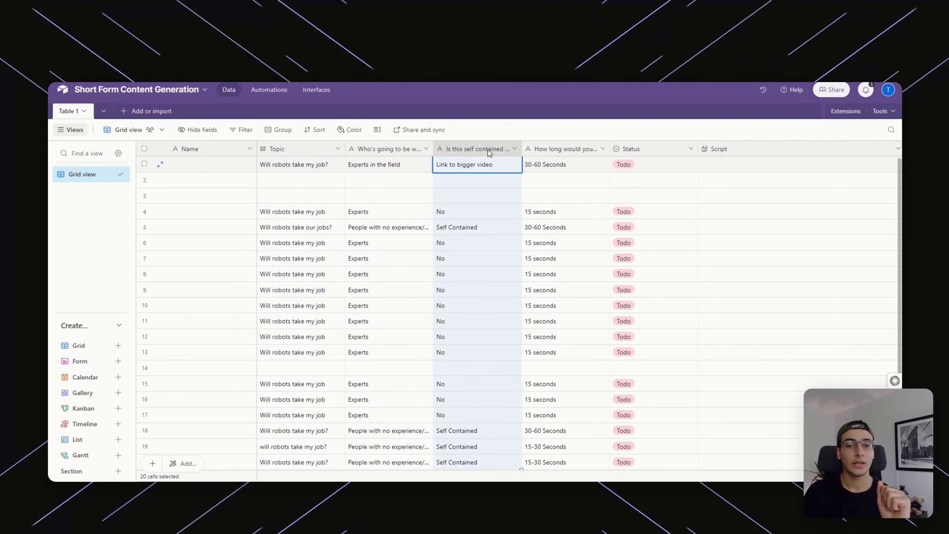
pyautogui.moveTo(521, 149); pyautogui.dragTo(582, 149)
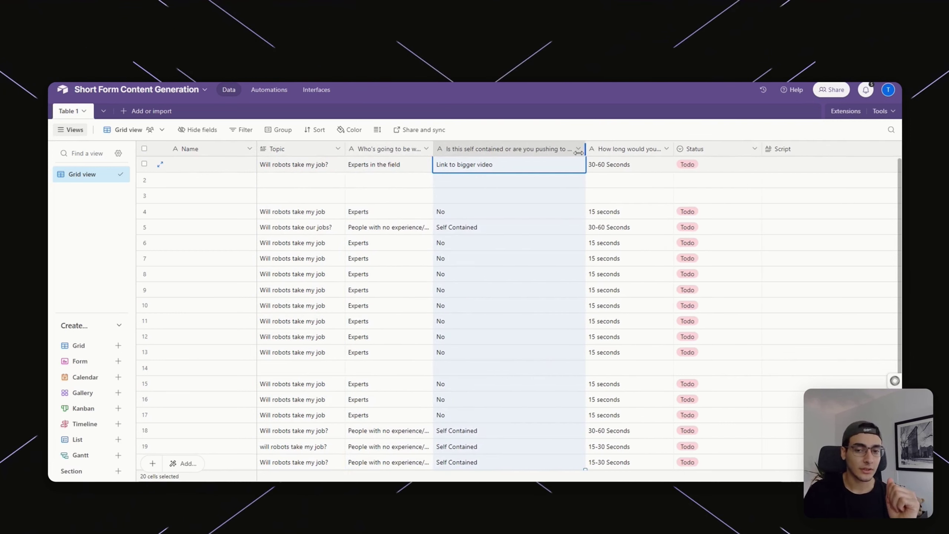
pyautogui.click(642, 149)
# - Open Script cells in a couple of rows to check the generated scripts
pyautogui.scroll(-2, 620, 262)
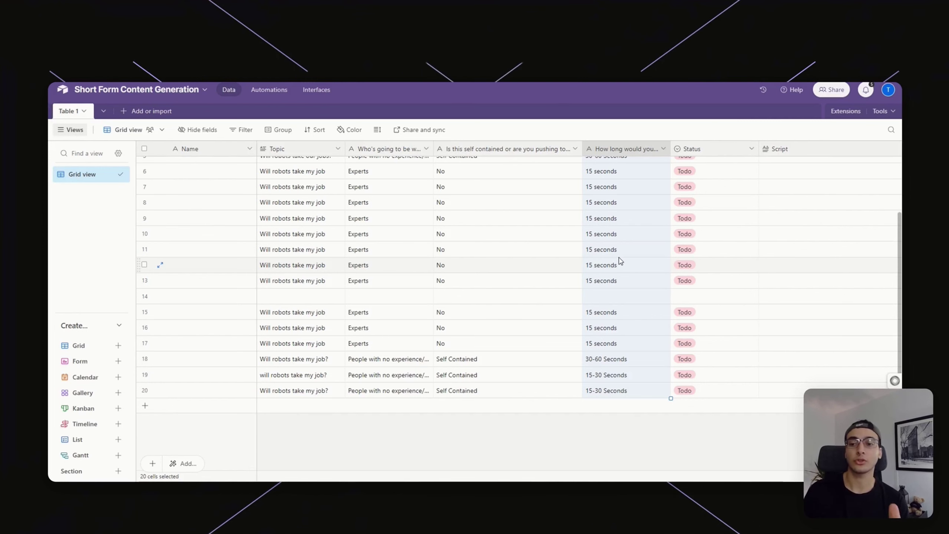
pyautogui.scroll(2, 620, 261)
pyautogui.doubleClick(801, 183)
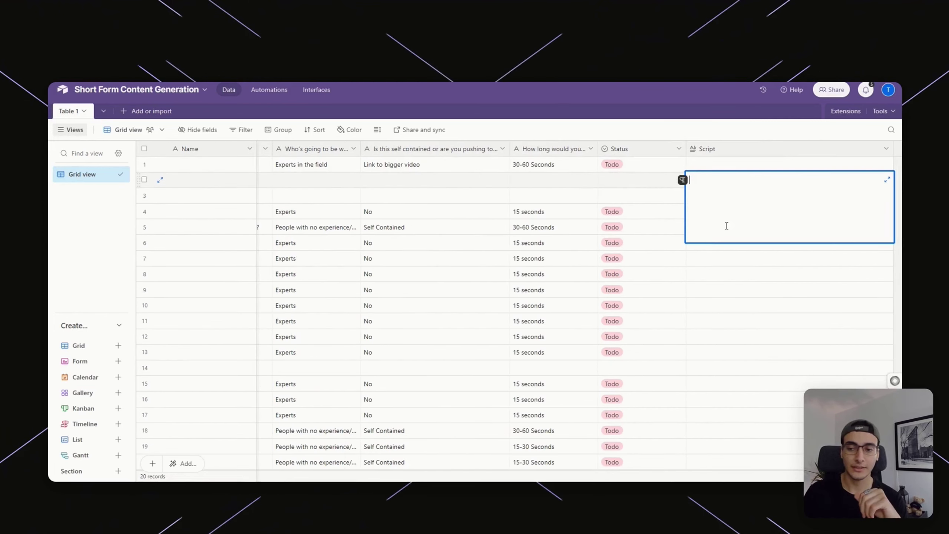
pyautogui.click(722, 291)
pyautogui.click(723, 291)
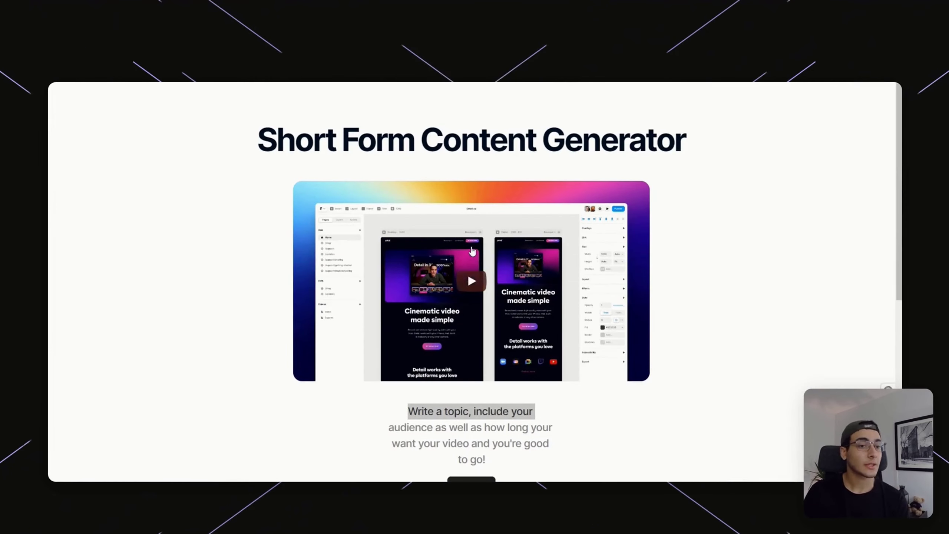
pyautogui.scroll(-5, 663, 249)
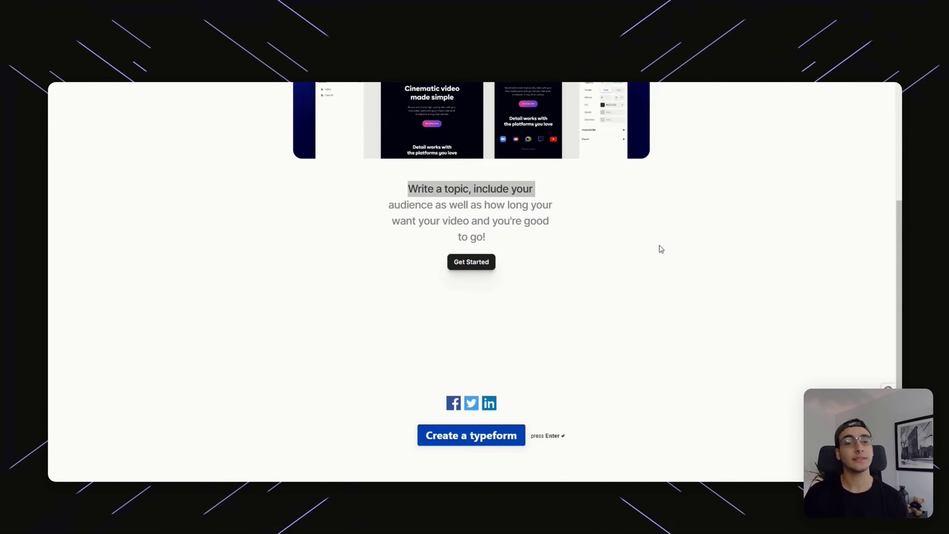
pyautogui.scroll(-2, 661, 249)
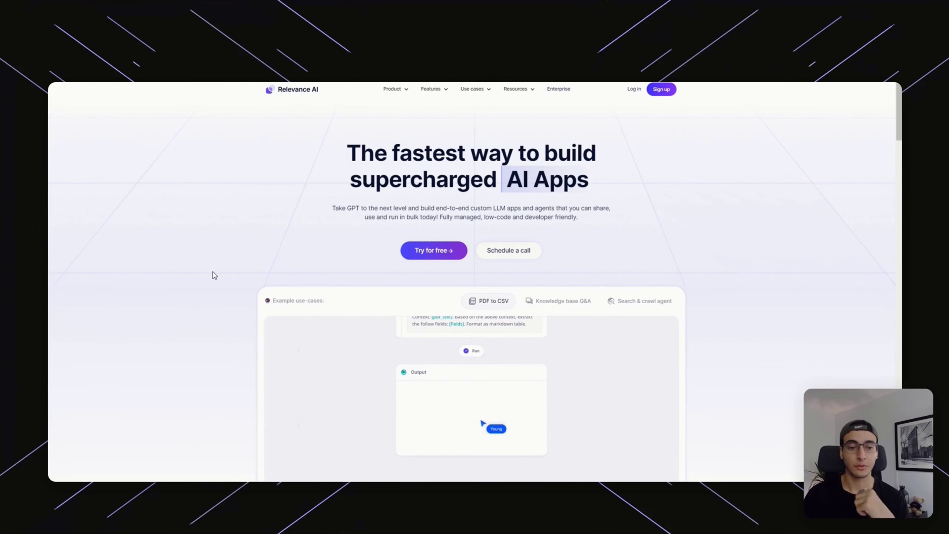
# - Scroll through the Relevance AI homepage to reach the Short Form Content Generator V1 tool
pyautogui.scroll(-10, 213, 275)
pyautogui.scroll(-10, 215, 275)
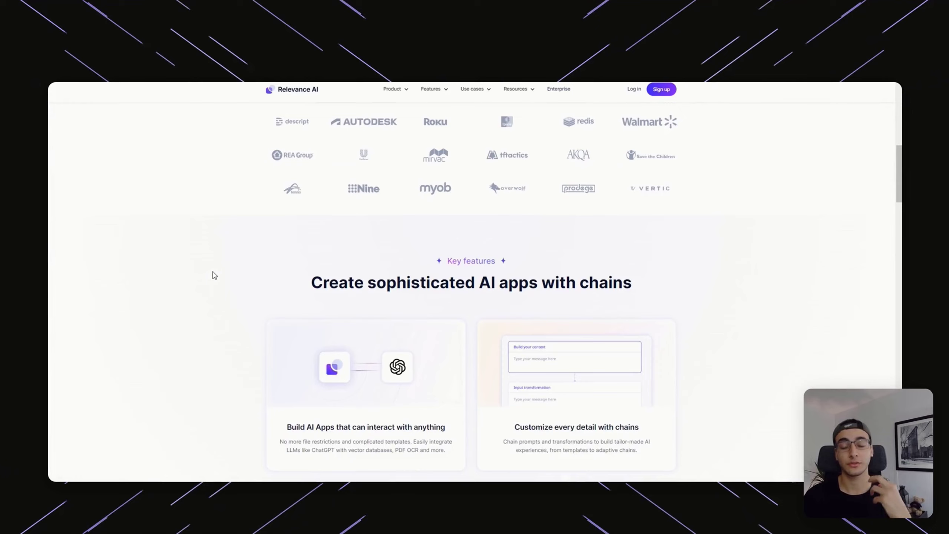
pyautogui.scroll(5, 220, 280)
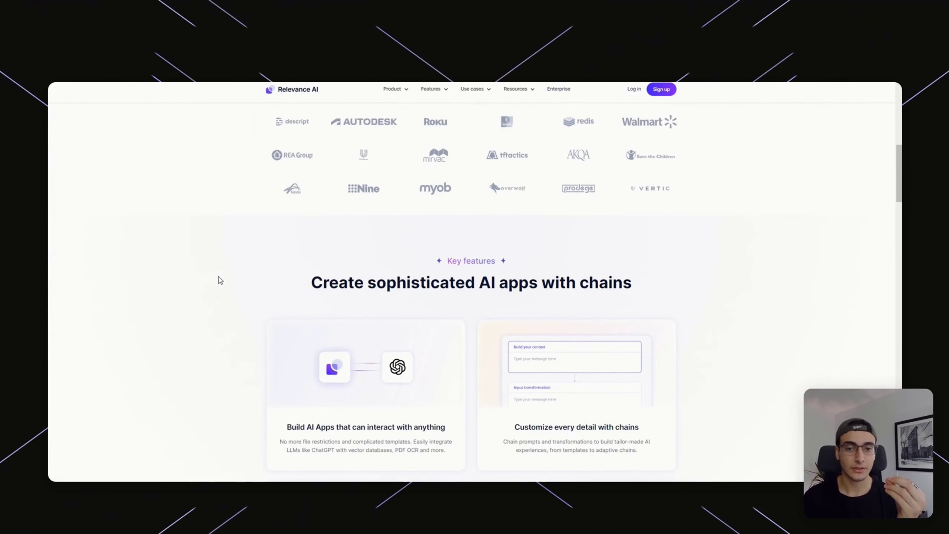
pyautogui.scroll(5, 370, 249)
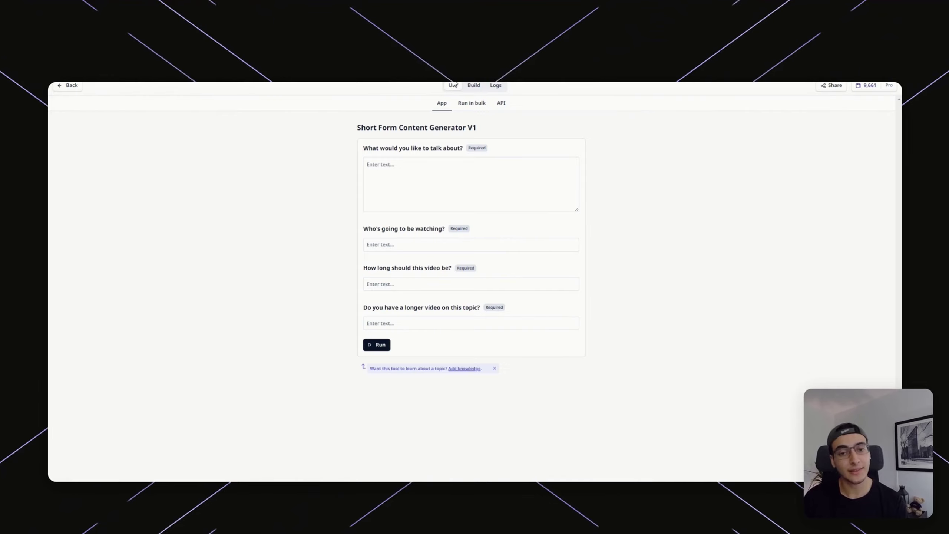
# - Switch the Short Form Content Generator V1 tool to its Build view
pyautogui.click(473, 85)
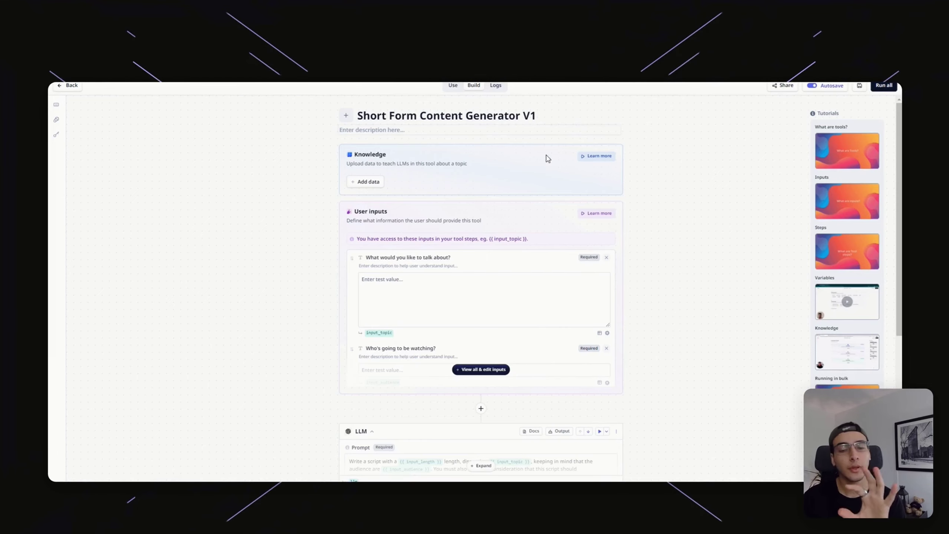
# - Expand the User inputs block to list all four questions and check the audience and video-length test values
pyautogui.scroll(-2, 729, 194)
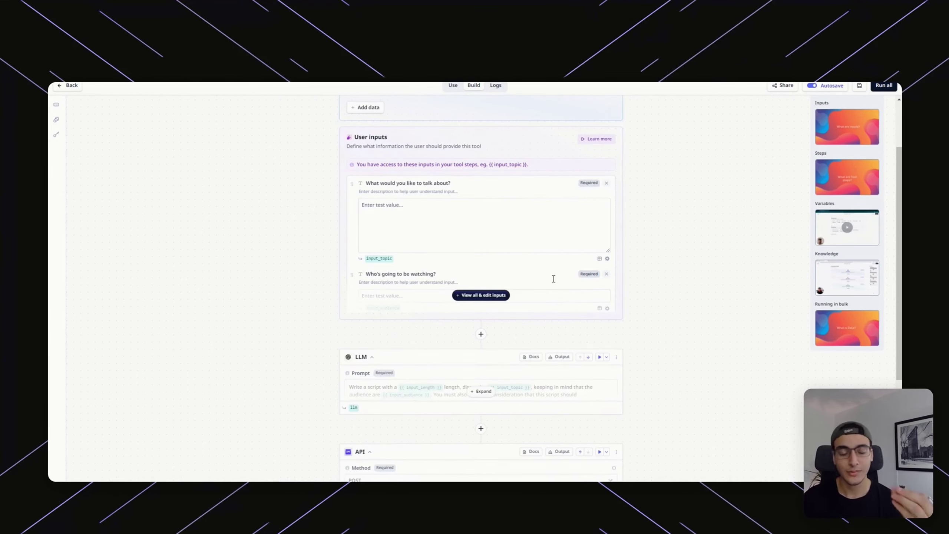
pyautogui.click(497, 295)
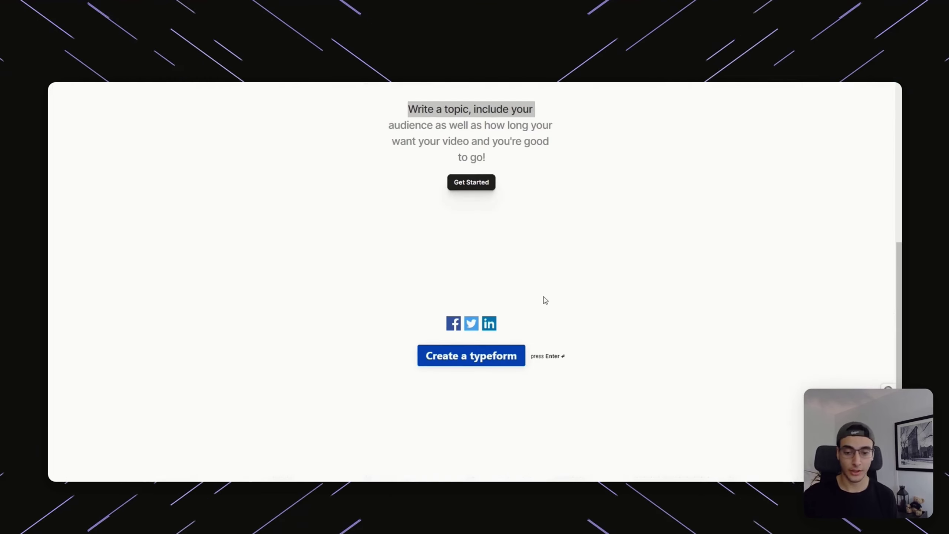
pyautogui.scroll(-2, 515, 329)
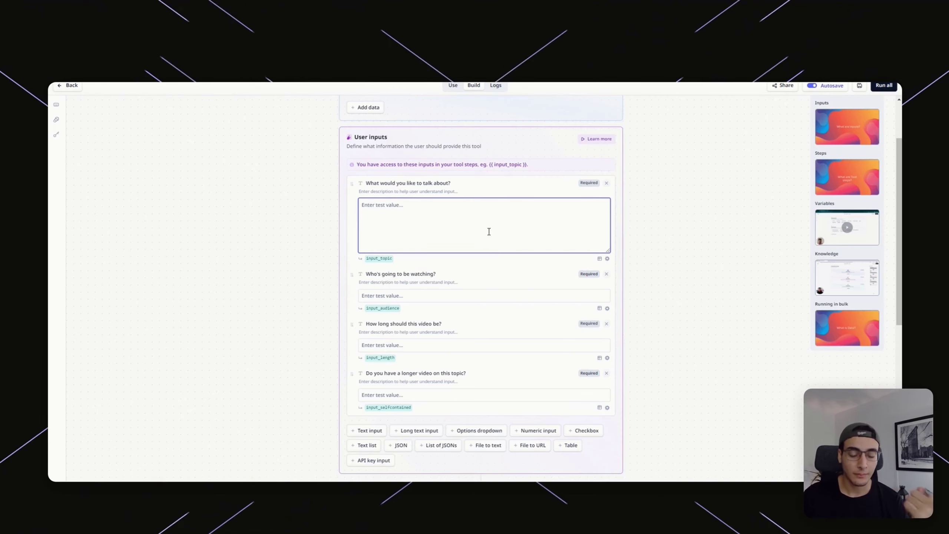
pyautogui.click(509, 295)
pyautogui.click(476, 348)
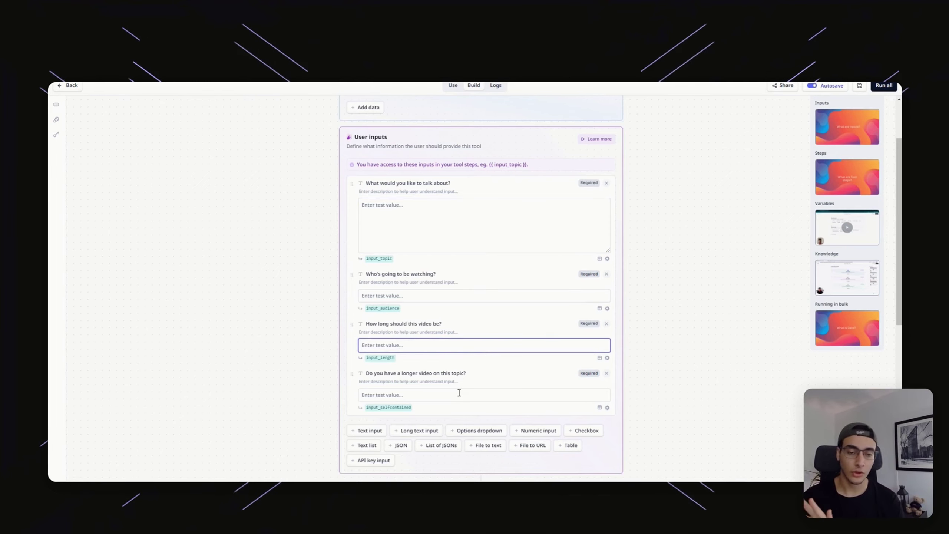
pyautogui.scroll(-5, 495, 277)
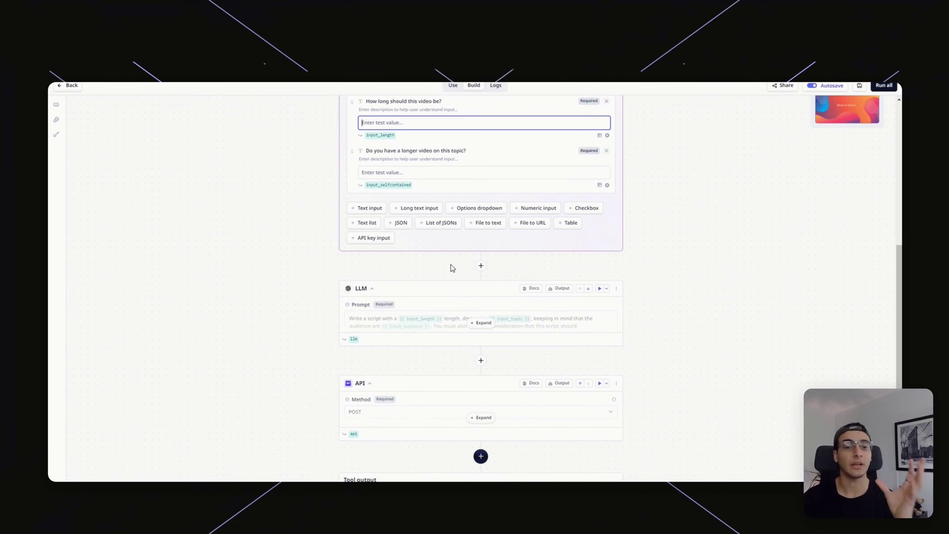
# - Expand the LLM step to view its script-writing prompt and GPT 3.5 (OpenAI) model
pyautogui.scroll(-2, 452, 268)
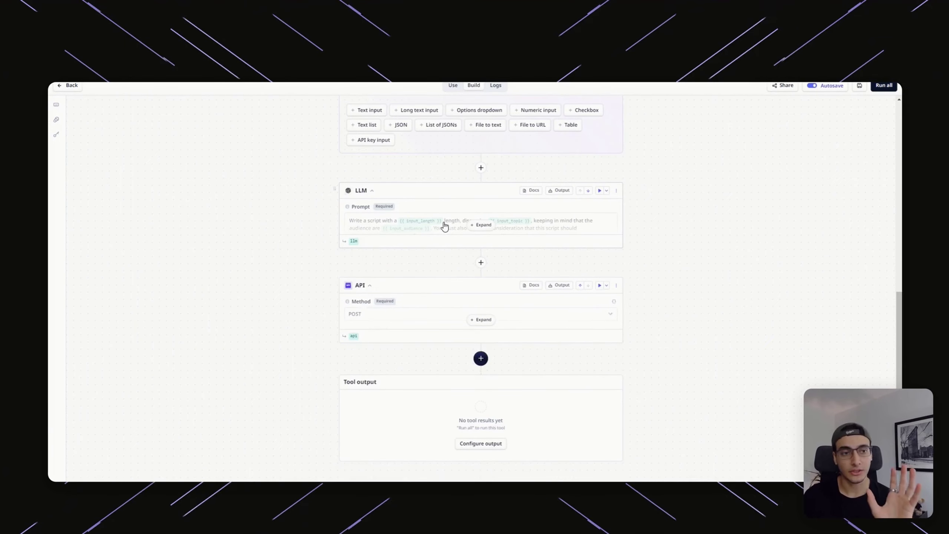
pyautogui.click(444, 226)
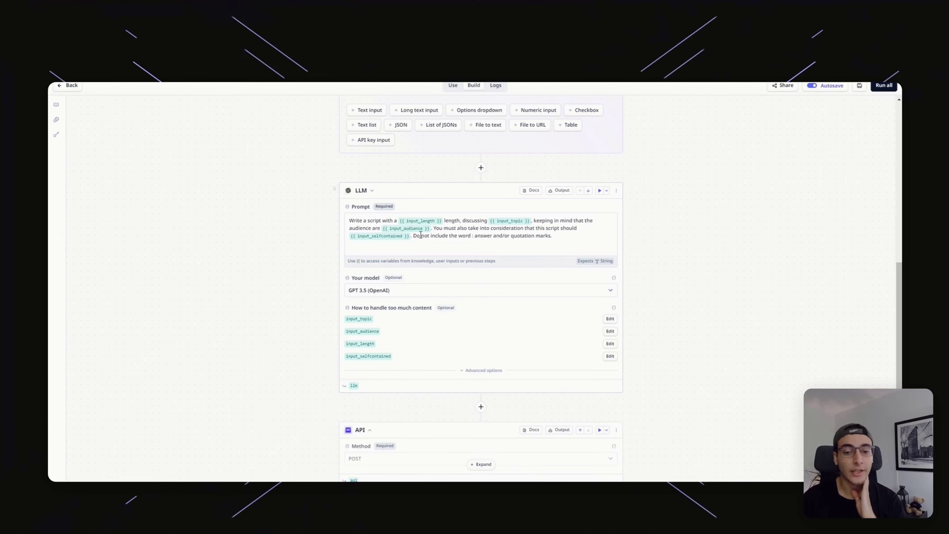
pyautogui.scroll(10, 439, 229)
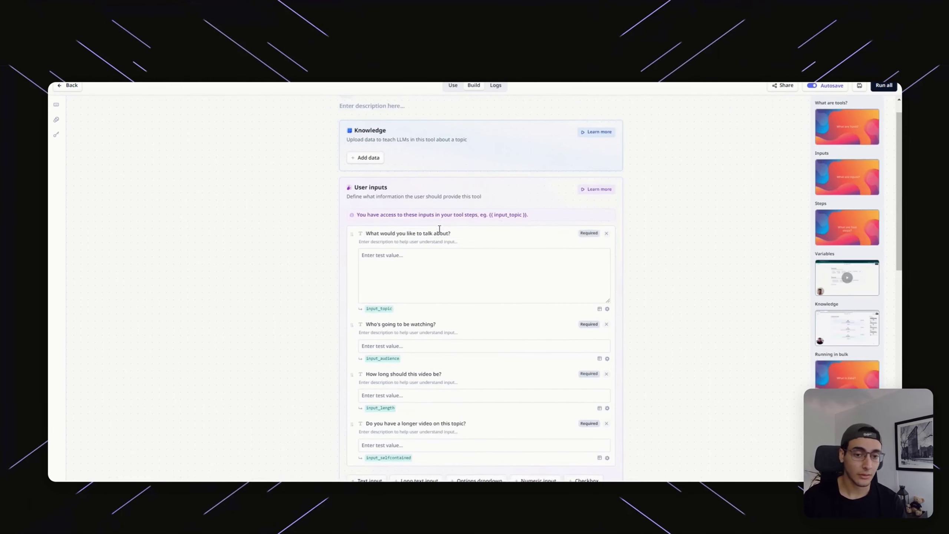
pyautogui.scroll(-2, 511, 276)
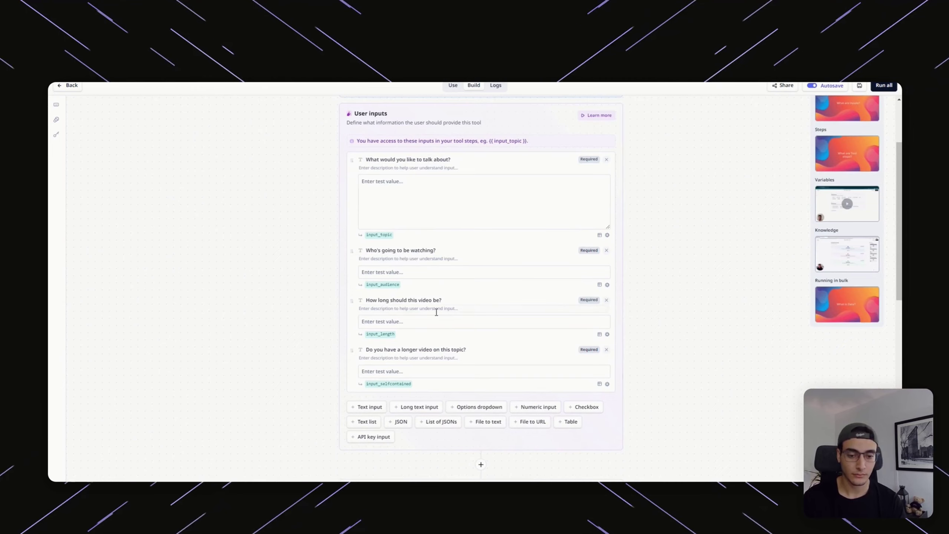
pyautogui.scroll(-5, 448, 299)
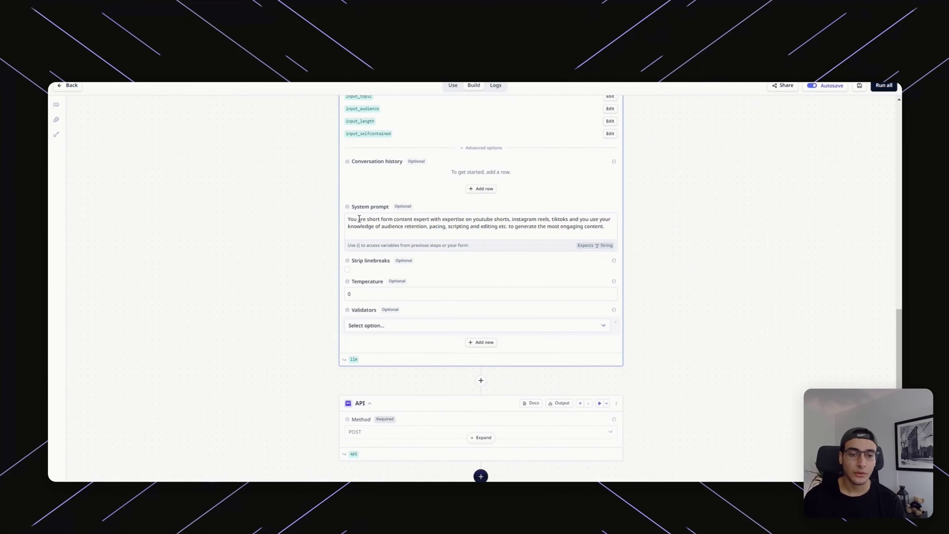
# - Highlight part of the short-form-expert system prompt, then scroll on toward the API step
pyautogui.moveTo(358, 218); pyautogui.dragTo(619, 225)
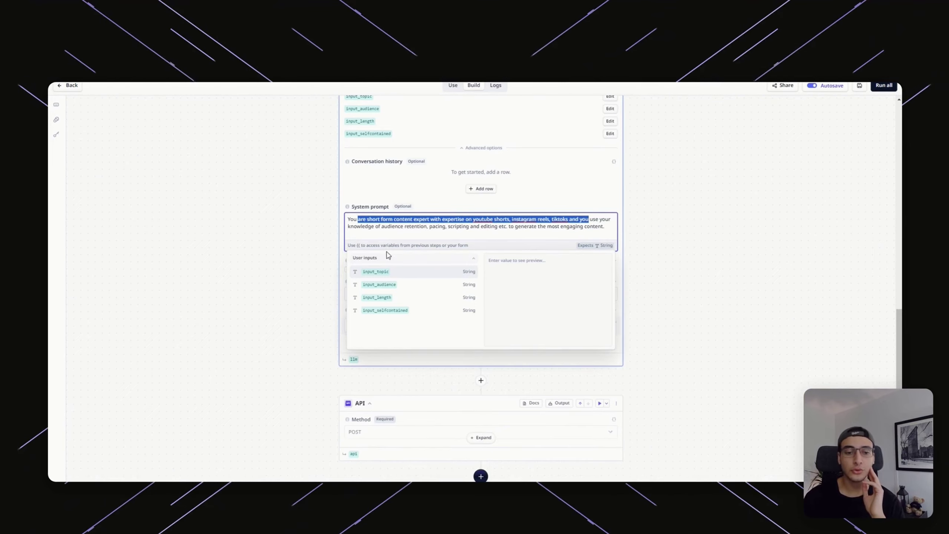
pyautogui.click(435, 229)
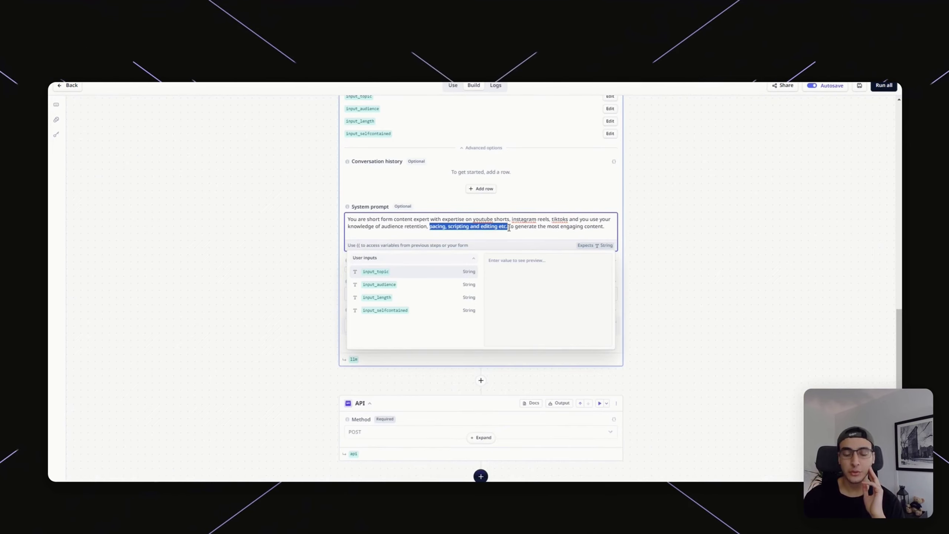
pyautogui.click(700, 240)
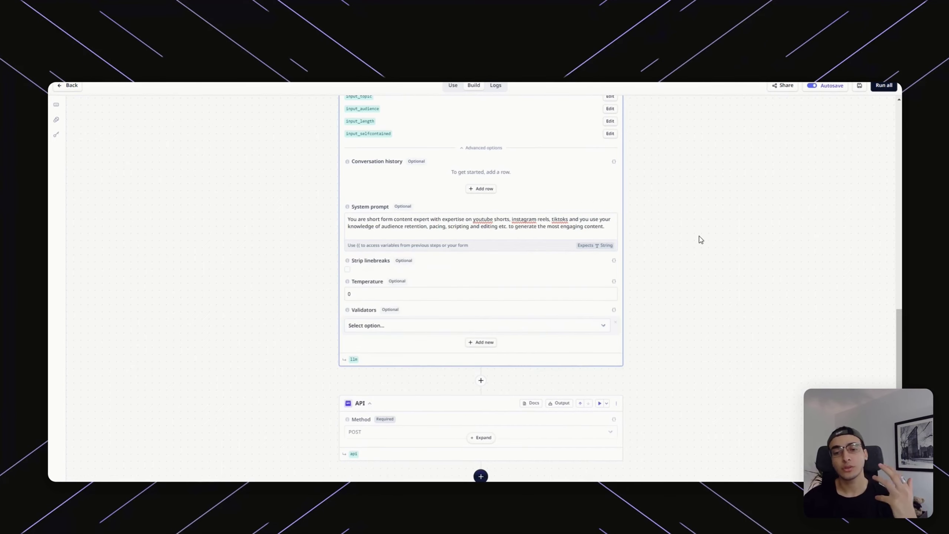
pyautogui.scroll(-2, 381, 286)
pyautogui.scroll(5, 367, 278)
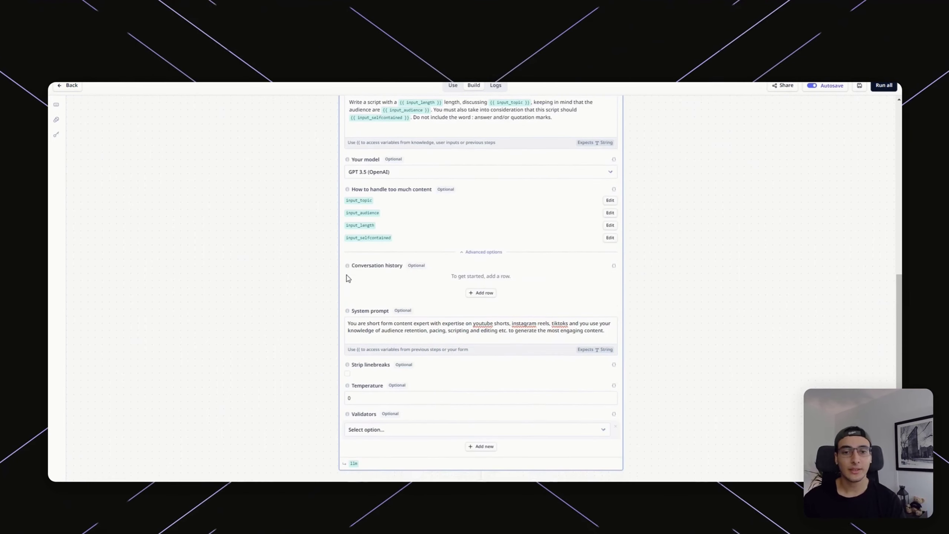
pyautogui.scroll(-2, 350, 275)
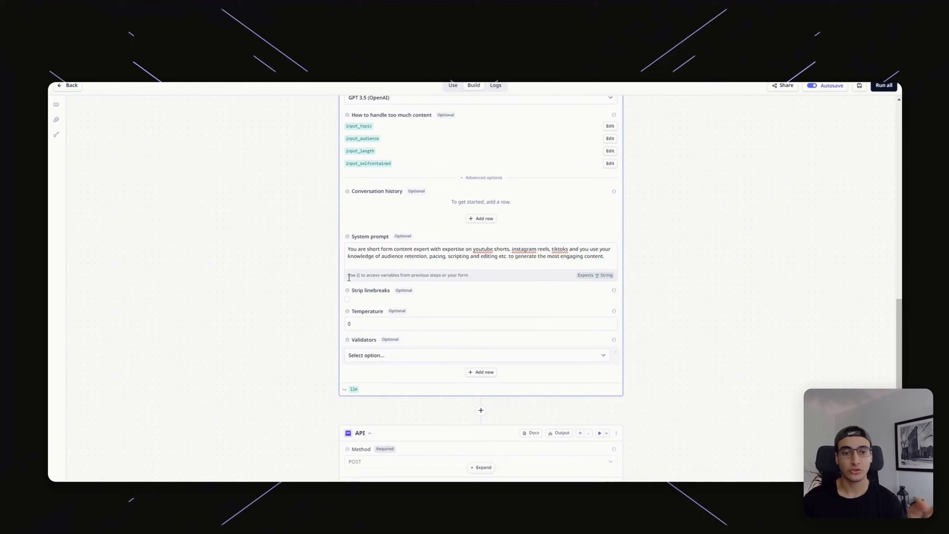
pyautogui.scroll(-4, 588, 345)
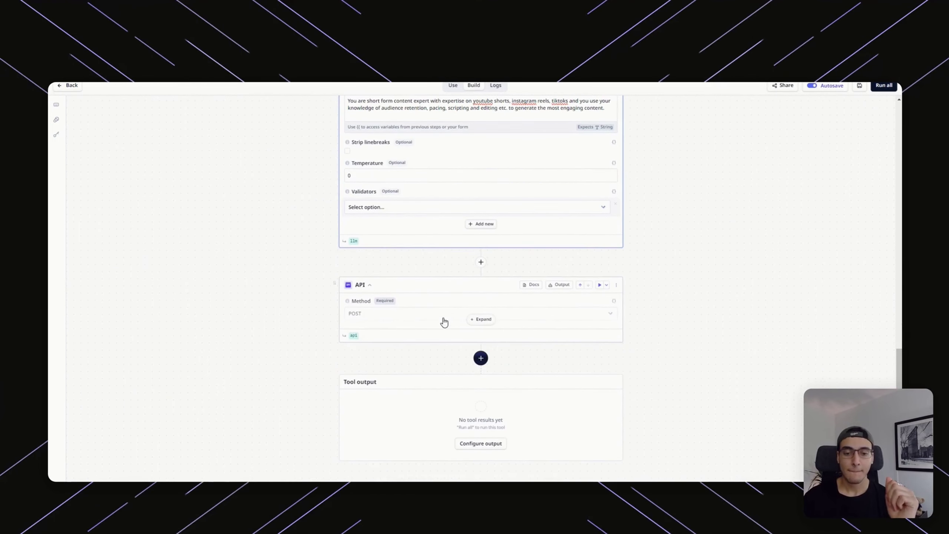
# - Review the API step's Airtable POST URL, headers and JSON body, then view row 19's generated script
pyautogui.click(492, 320)
pyautogui.scroll(-2, 495, 320)
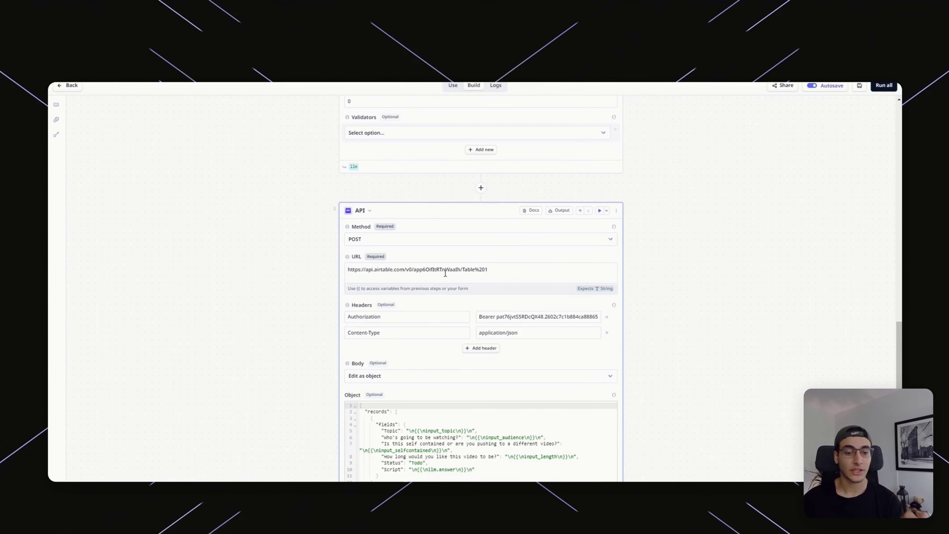
pyautogui.scroll(-2, 425, 303)
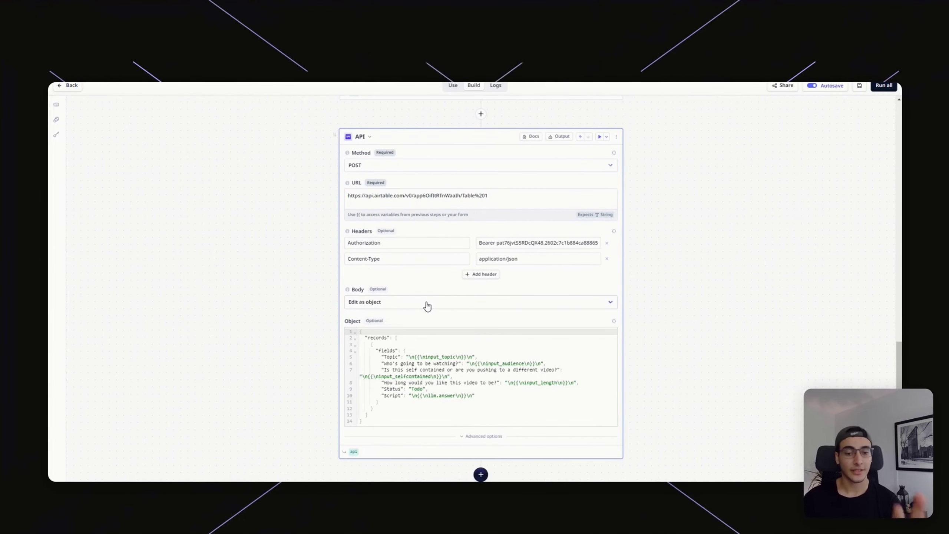
pyautogui.scroll(-2, 430, 317)
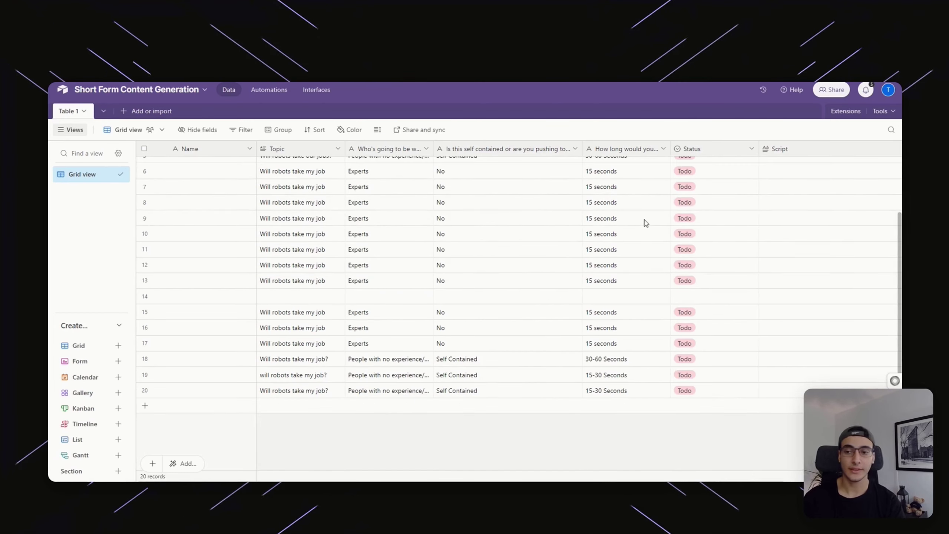
pyautogui.click(782, 375)
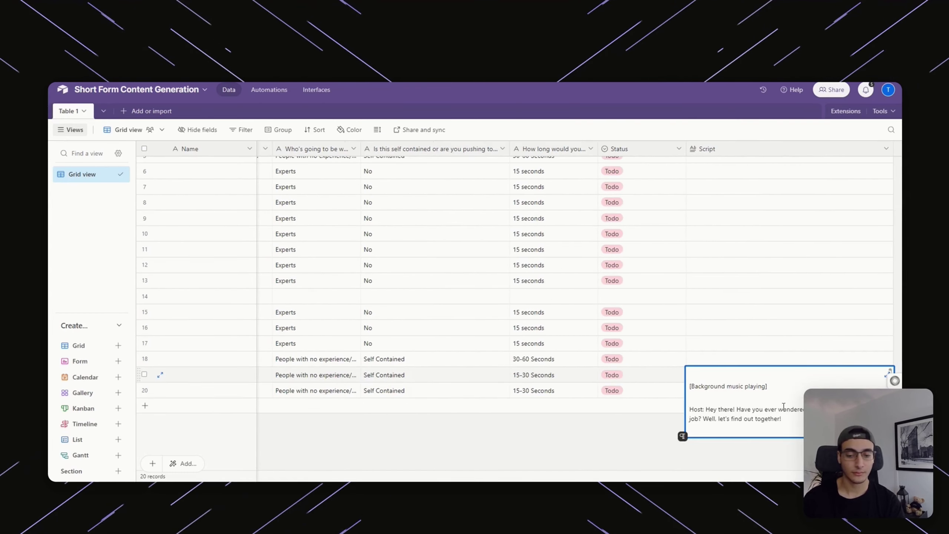
pyautogui.click(657, 428)
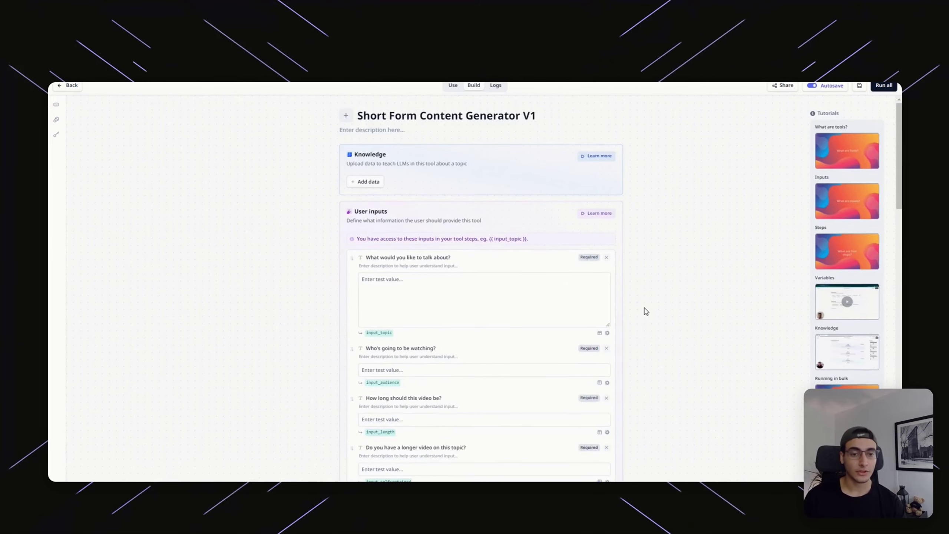
pyautogui.scroll(-20, 646, 311)
pyautogui.scroll(20, 646, 311)
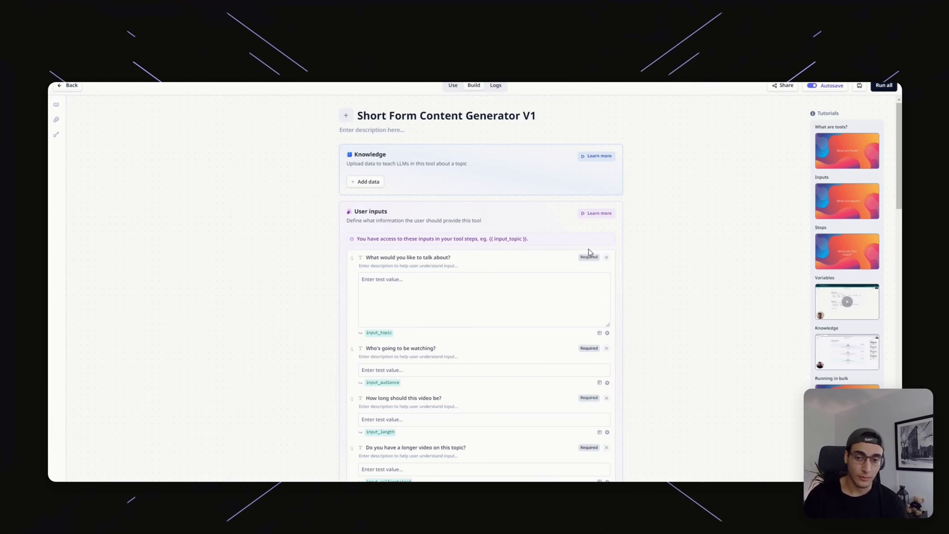
# - Open the step picker to add a new step above the LLM step
pyautogui.scroll(-10, 667, 346)
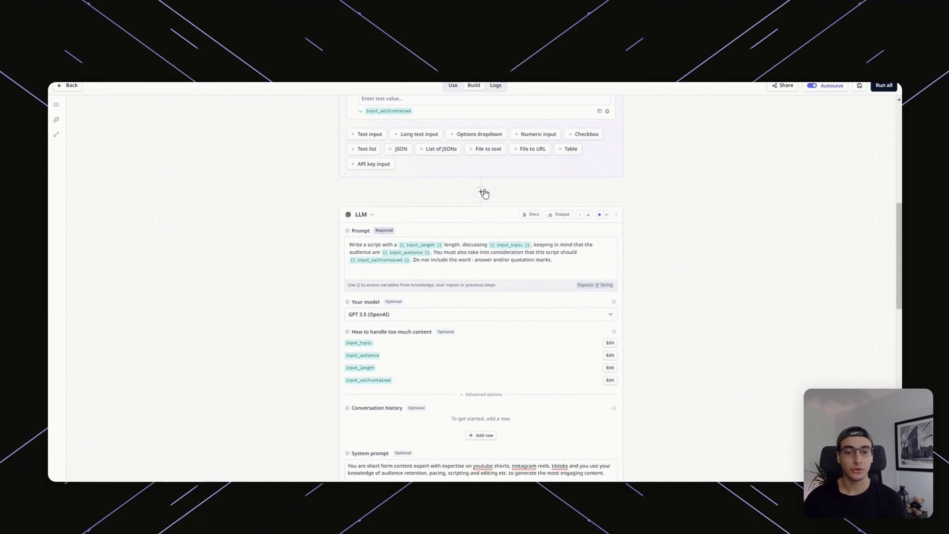
pyautogui.click(482, 192)
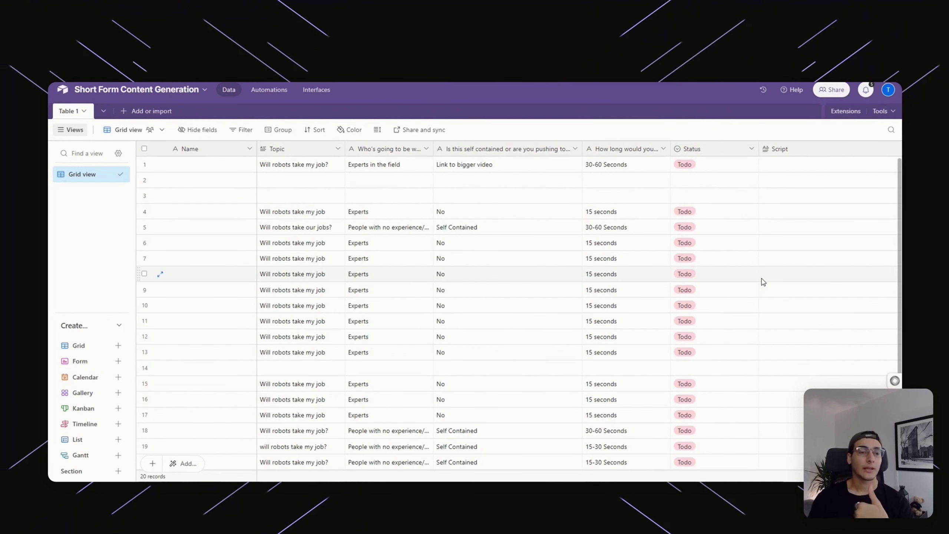
pyautogui.click(272, 94)
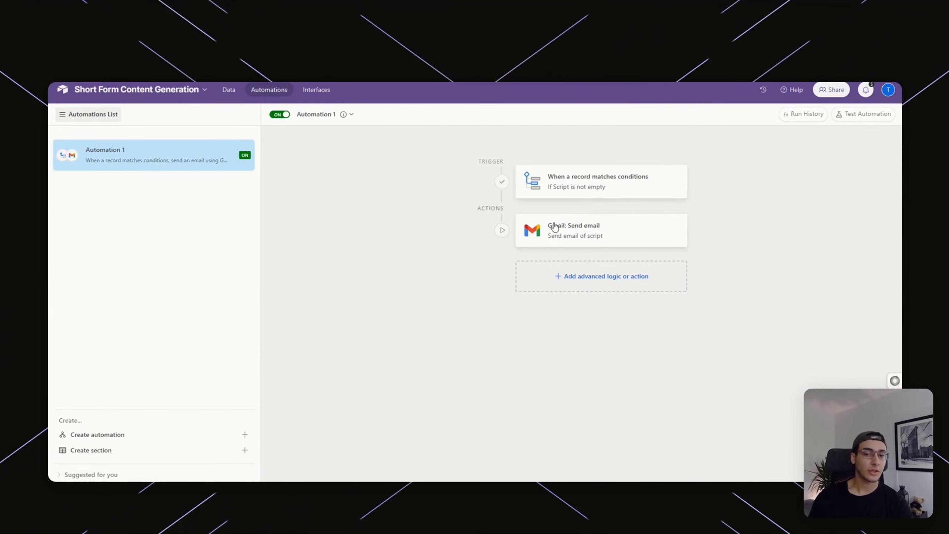
pyautogui.click(614, 191)
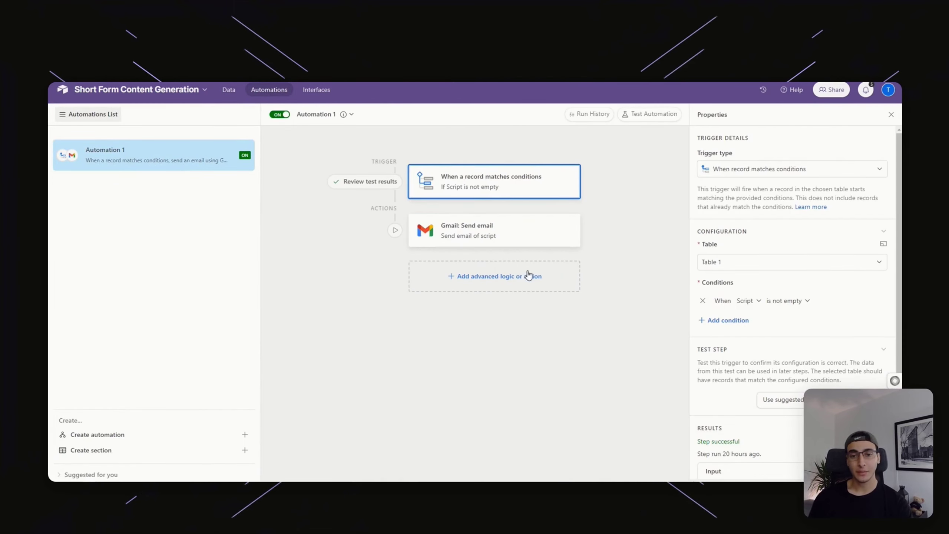
pyautogui.click(485, 223)
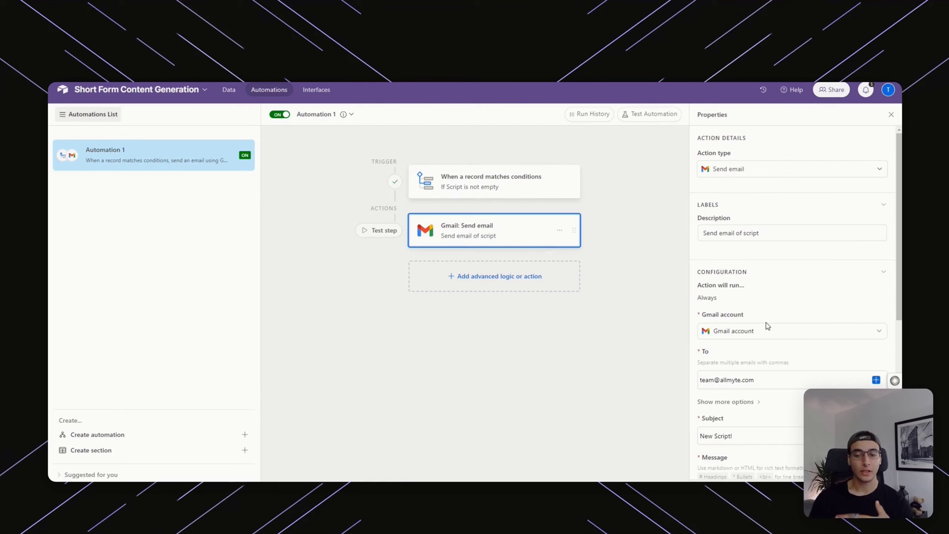
pyautogui.scroll(-4, 727, 311)
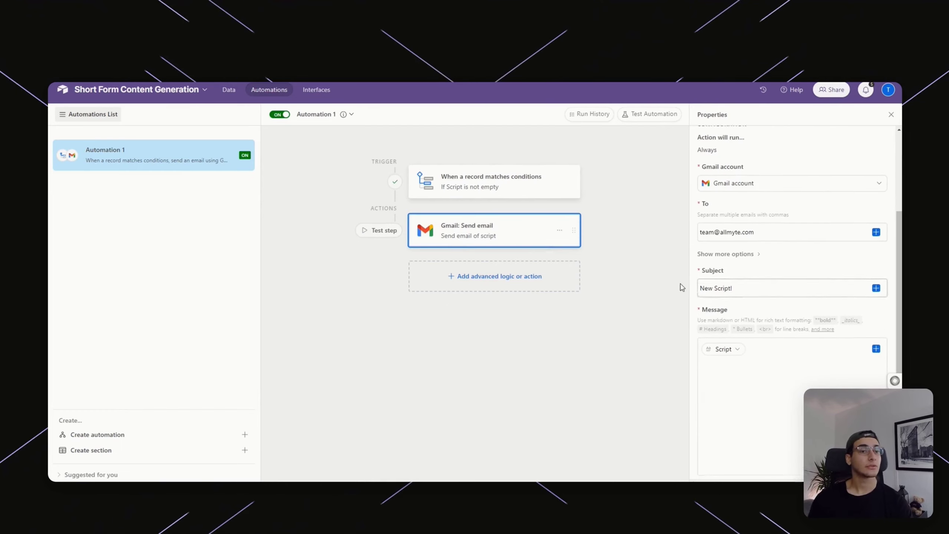
pyautogui.click(228, 91)
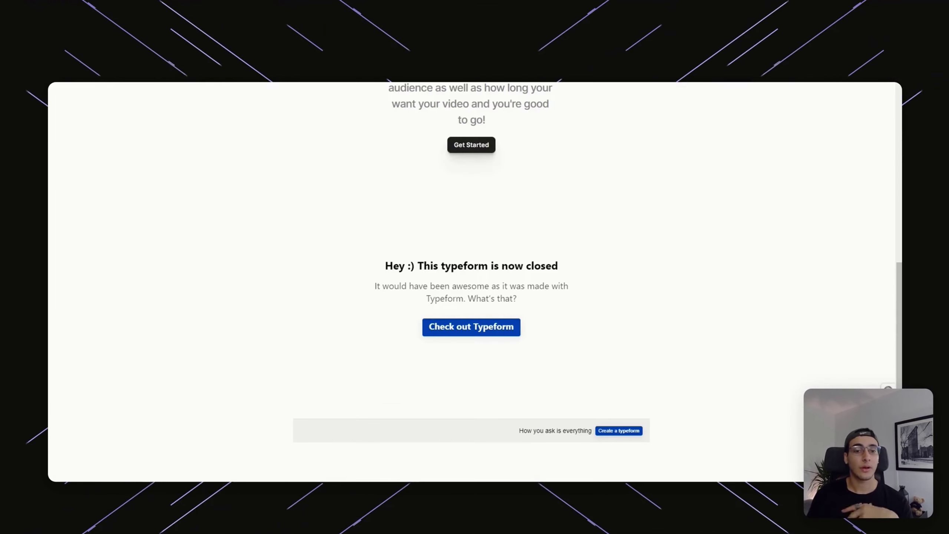
# - Scroll up to the Short Form Content Generator heading and its intro video
pyautogui.scroll(5, 550, 145)
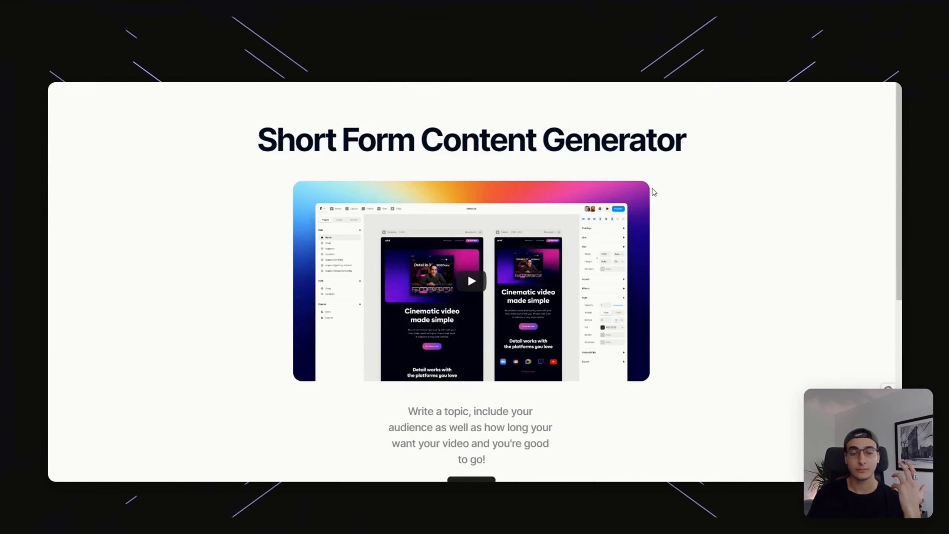